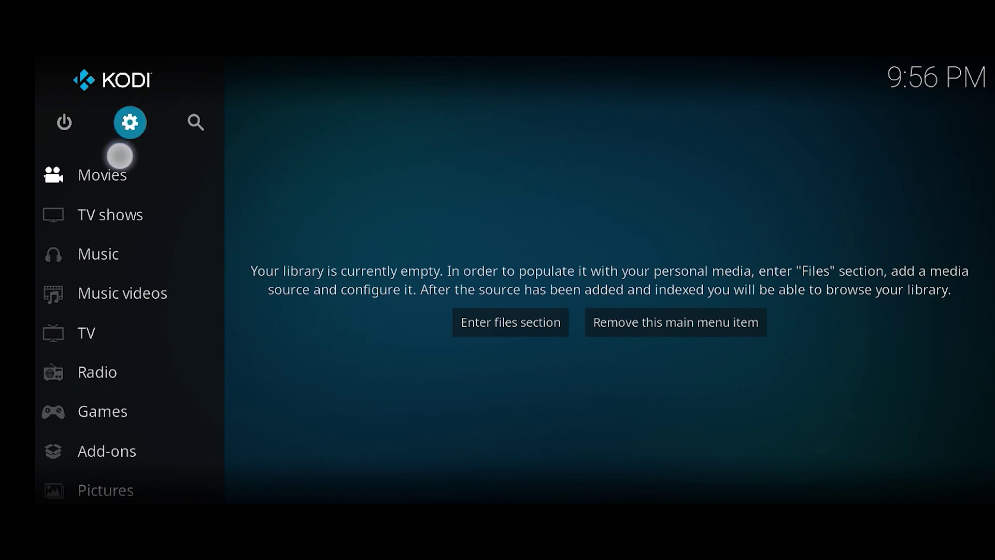
Go to Settings > Player and show the Language category, past the Subtitles section.
left_click(130, 122)
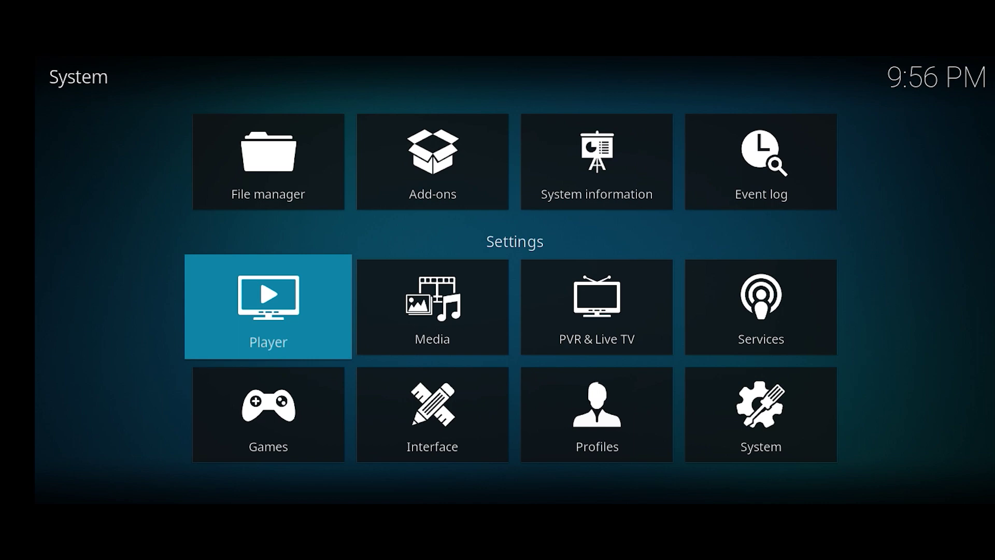
left_click(228, 325)
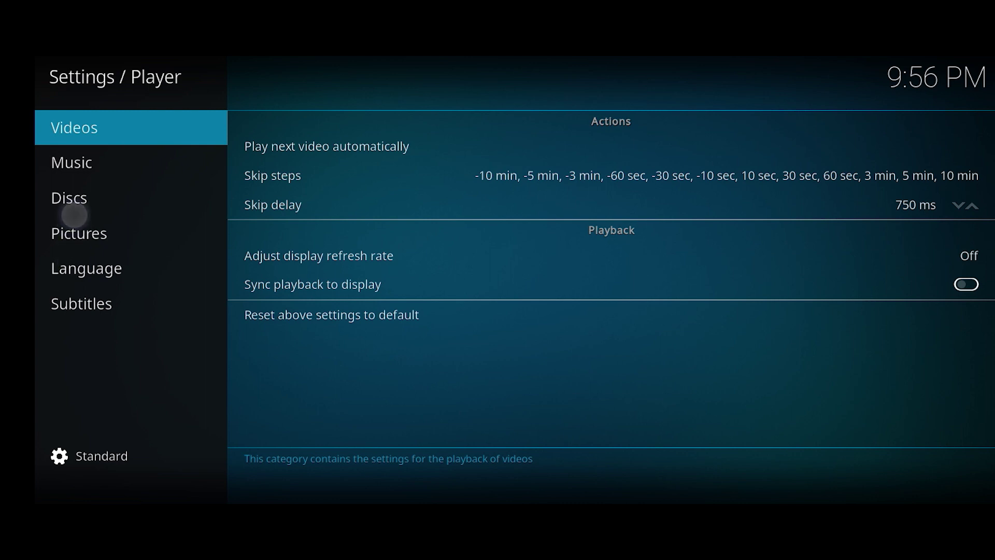
left_click(74, 303)
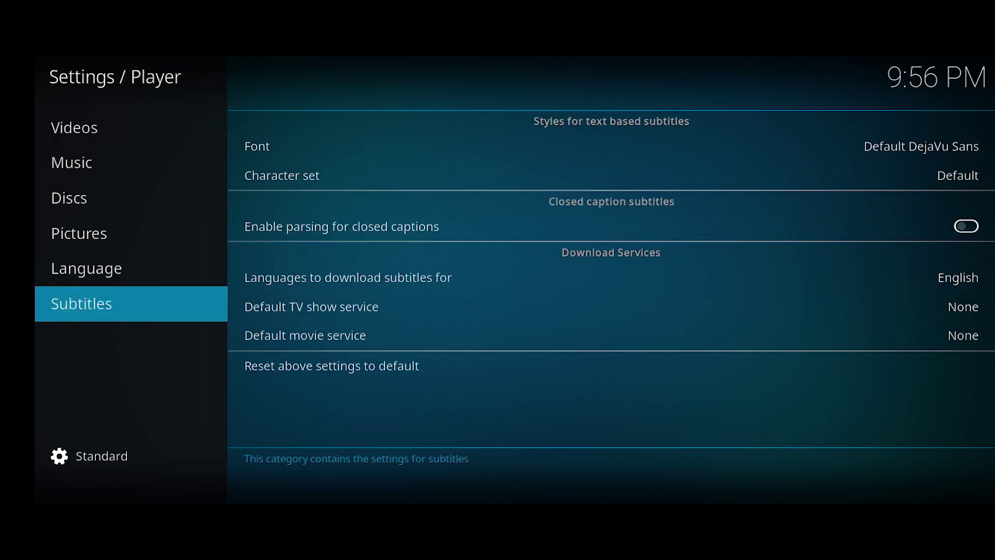
left_click(151, 268)
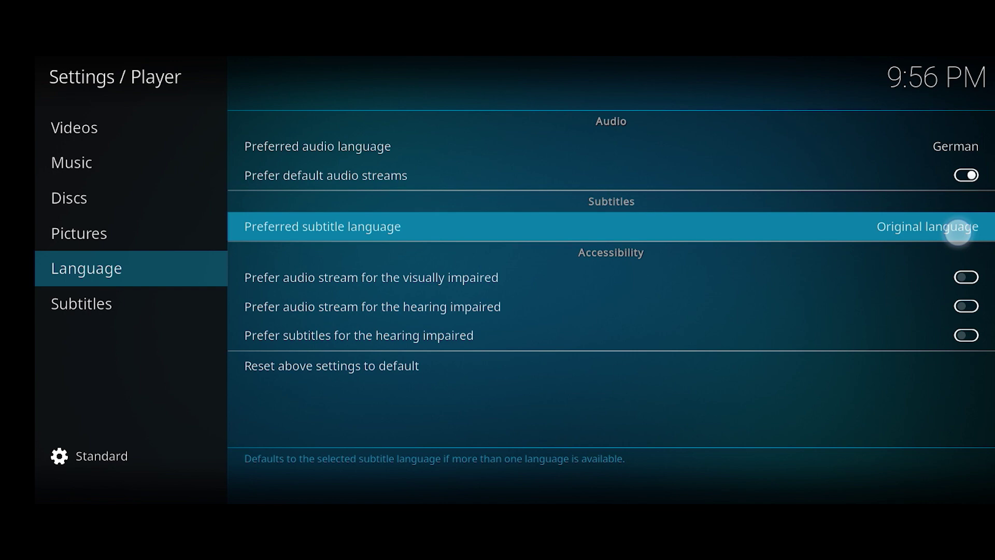
Change Preferred subtitle language from Original language to Chinese.
left_click(958, 229)
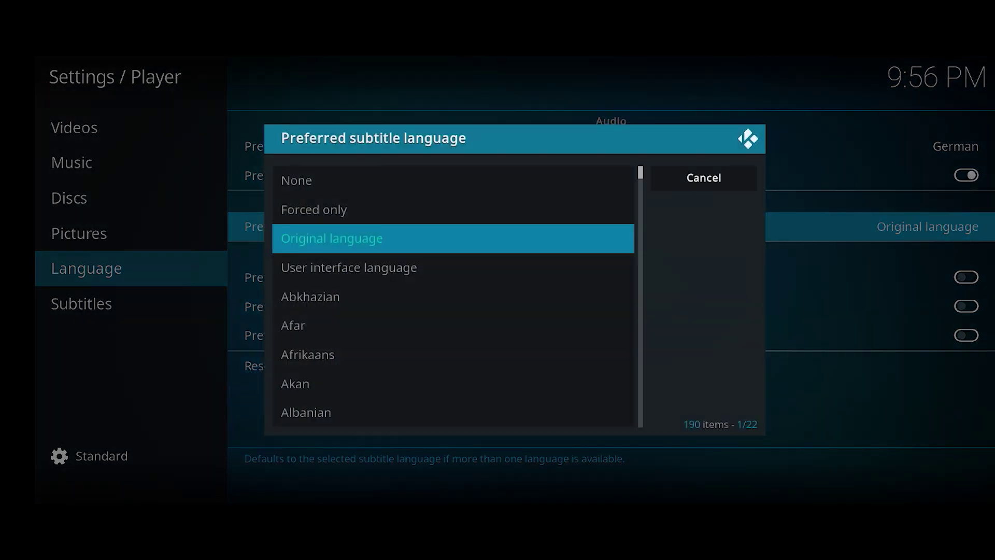
scroll(598, 179, "down", 5)
scroll(598, 171, "down", 3)
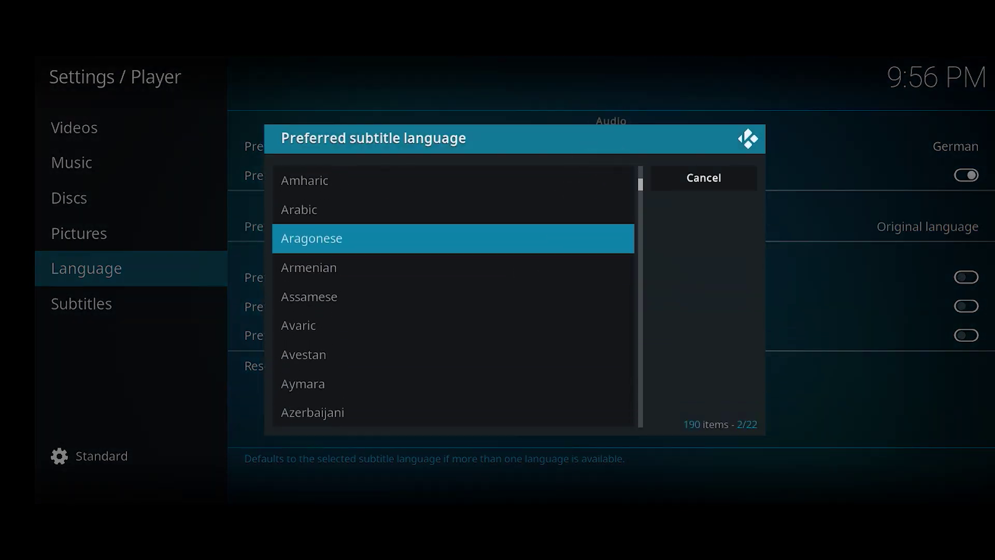
scroll(560, 173, "down", 5)
scroll(544, 273, "down", 2)
scroll(568, 217, "down", 2)
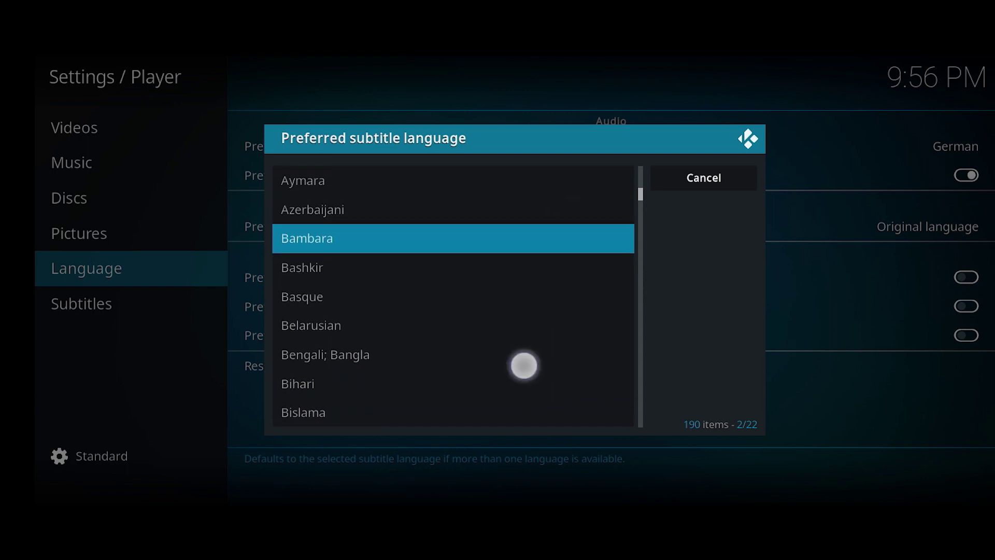
scroll(545, 327, "down", 2)
scroll(603, 210, "down", 3)
scroll(599, 225, "down", 2)
scroll(553, 288, "down", 2)
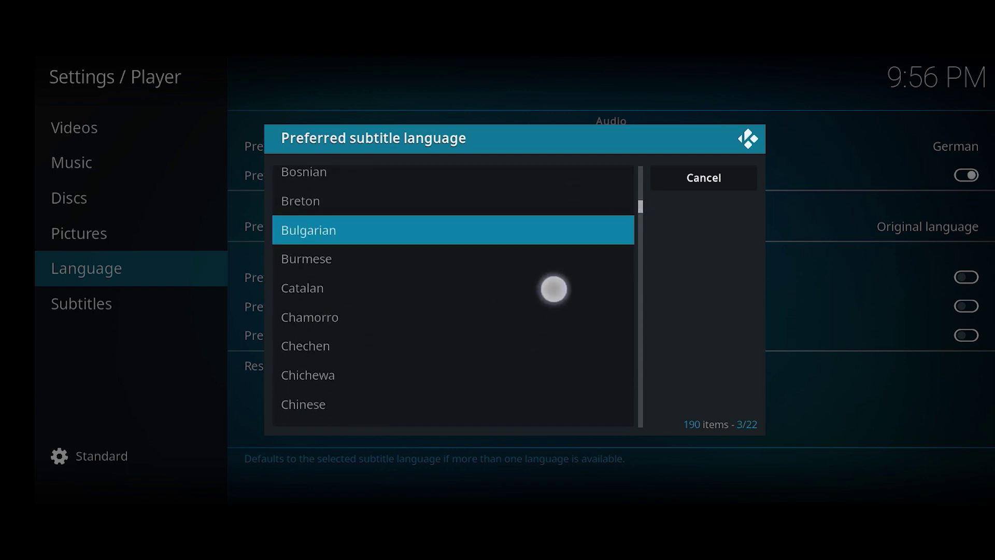
scroll(591, 233, "down", 2)
scroll(609, 217, "down", 3)
scroll(583, 230, "down", 1)
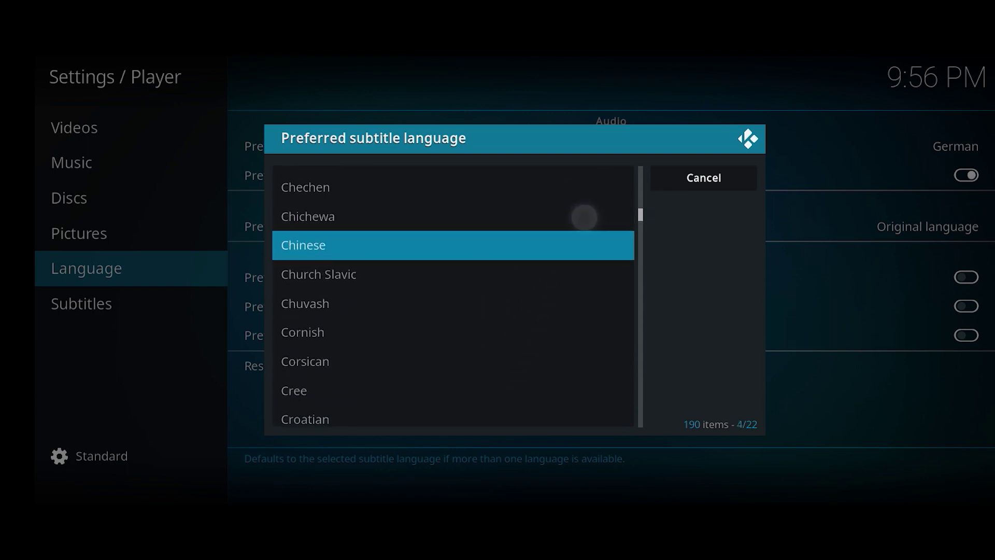
left_click(540, 239)
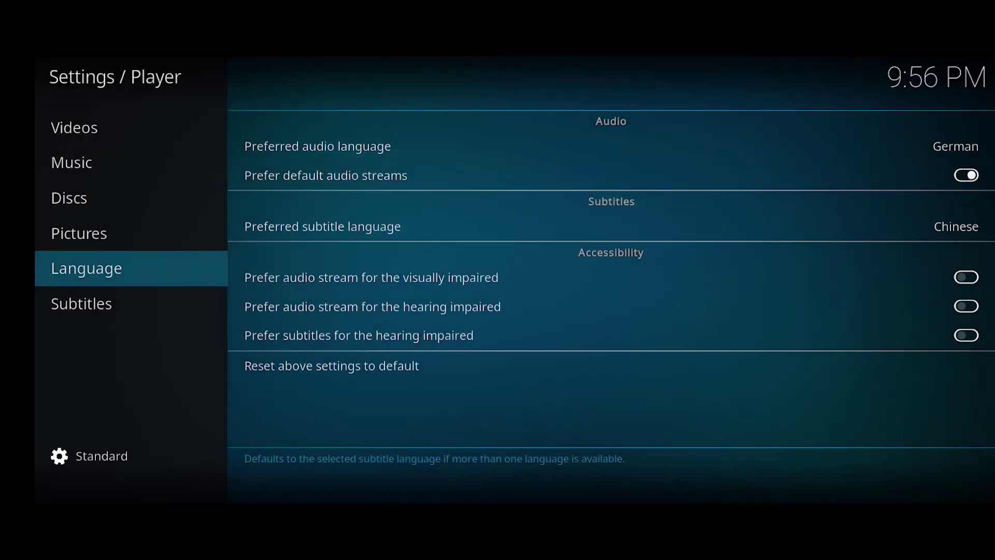